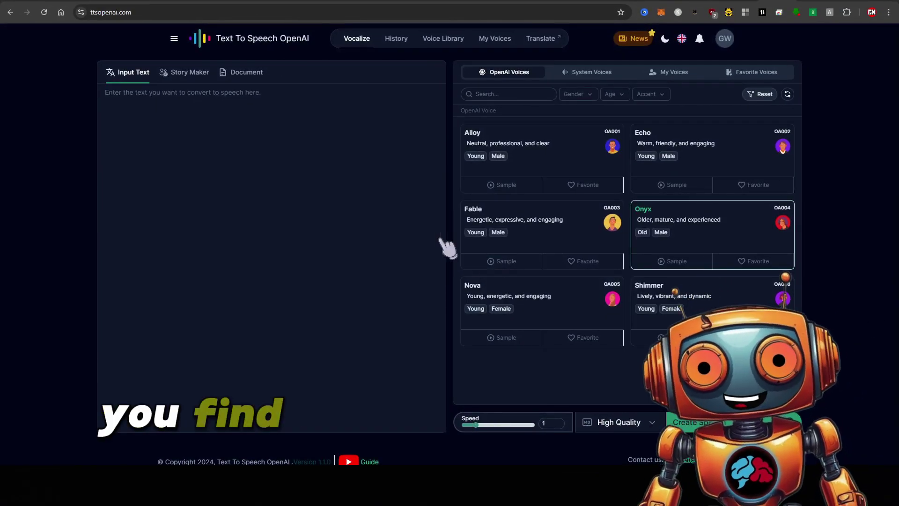
Step: Paste the text-to-speech paragraph into the Input Text box
click(265, 120)
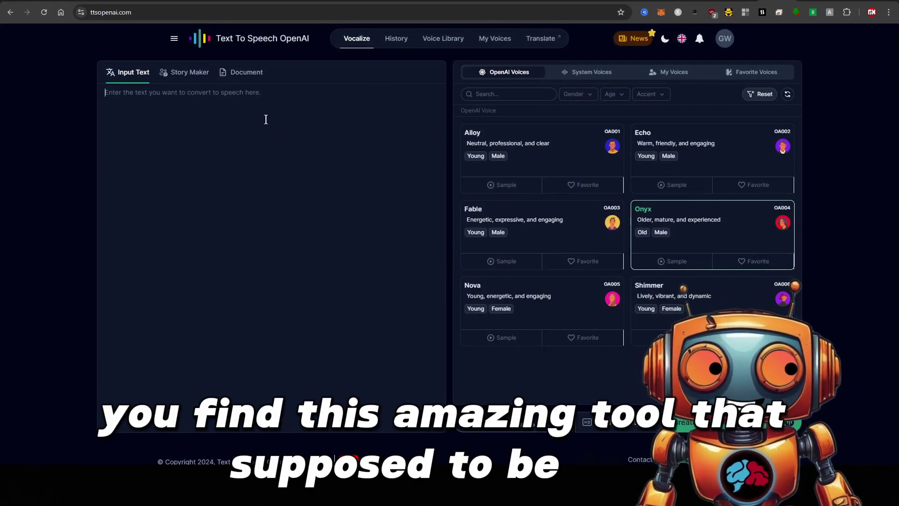
text(Text-to-speech, or TTS, is pretty cool. It’s tech that takes words you type and turns them into a voice that sounds like it’s actually talking. So, if you want your phone or computer to read stuff out loud, like a message or a story, TTS is what makes that happen. It’s super helpful for things like listening to texts hands-free or even turning e-books into audiobooks. Just type the words, and TTS does the talking for you.)
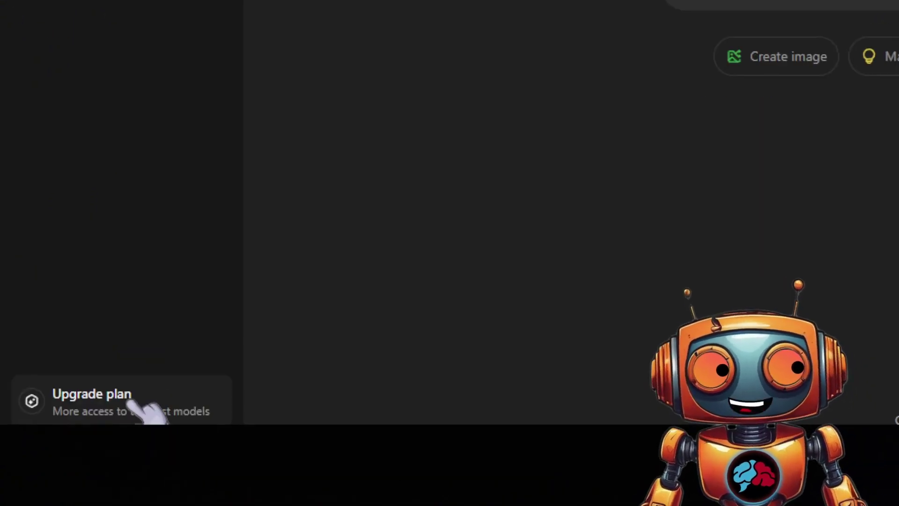
Step: Show the Free and Plus plan pricing via 'Upgrade plan' in the sidebar
click(107, 409)
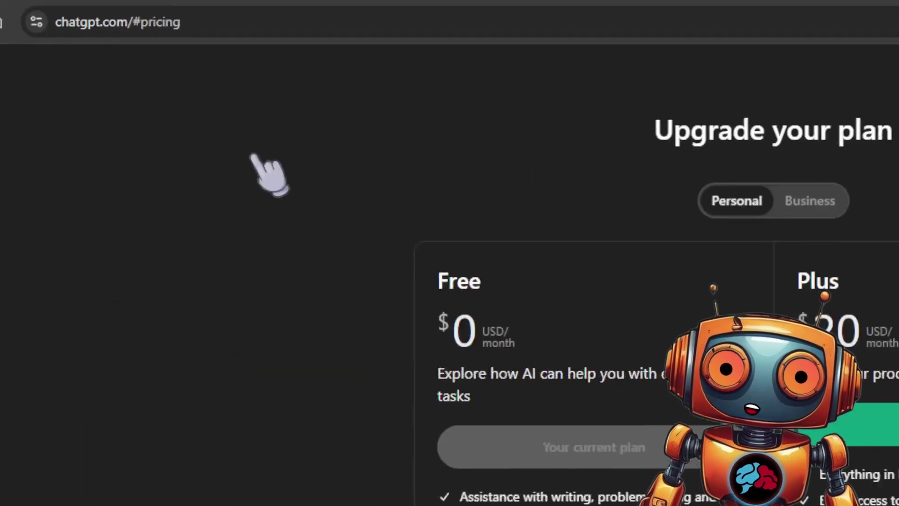
Step: Dismiss the pricing modal and send the greeting 'hey how are you?' to ChatGPT
click(260, 171)
text(hey how are)
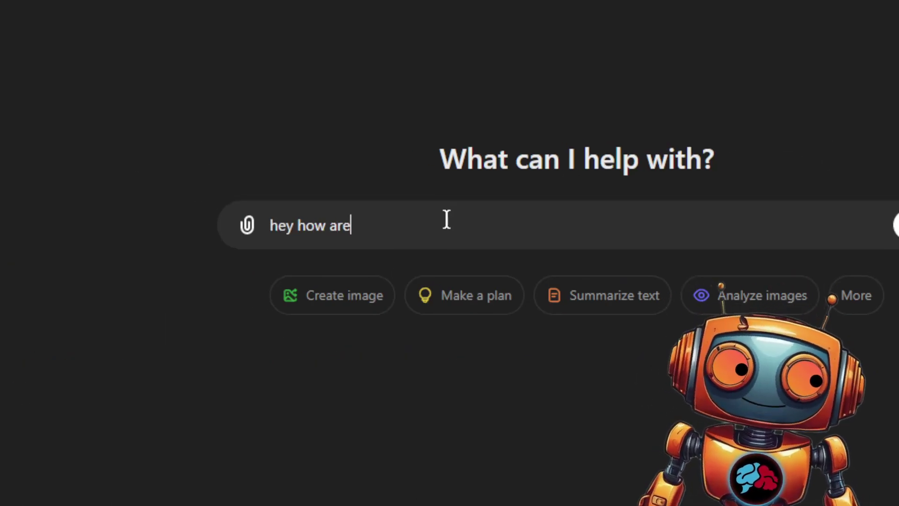
text(you?)
key(Return)
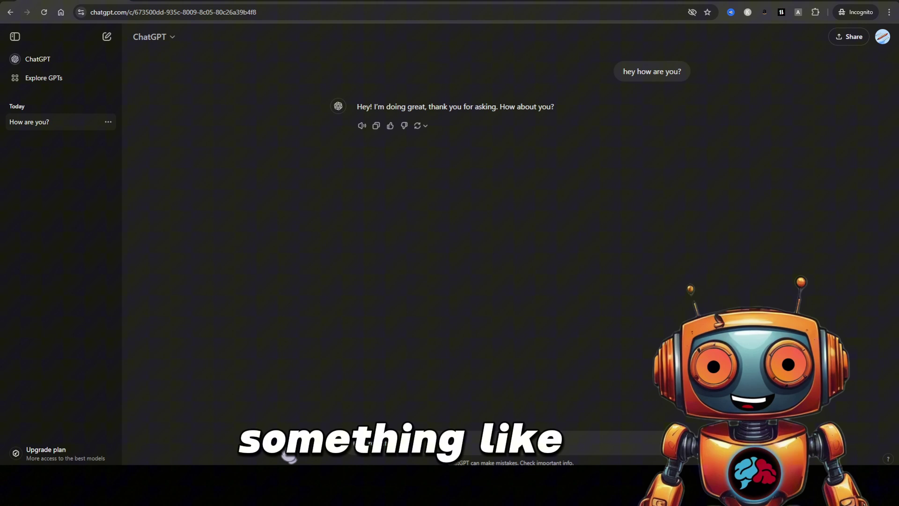
text(rewrite this information back to me without changing anything:)
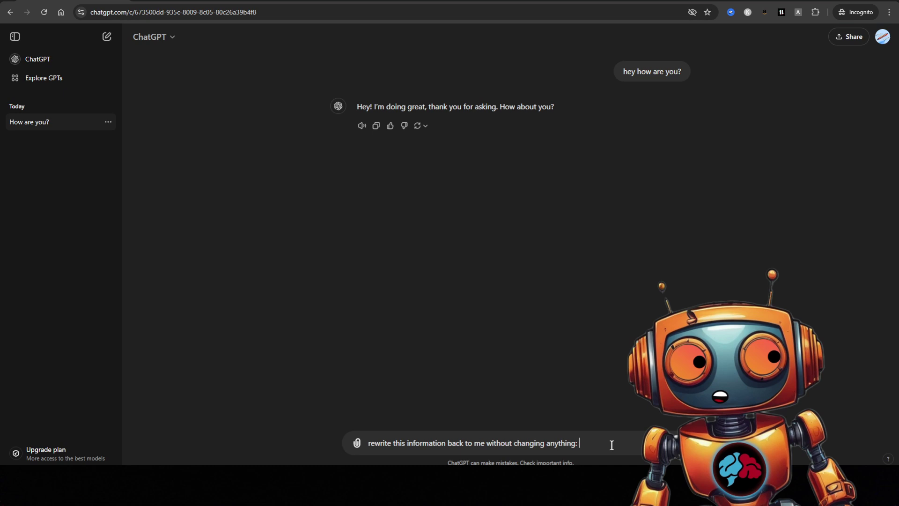
Step: Send the rewrite-unchanged request with the pasted text-to-speech paragraph to ChatGPT
key(ctrl+v)
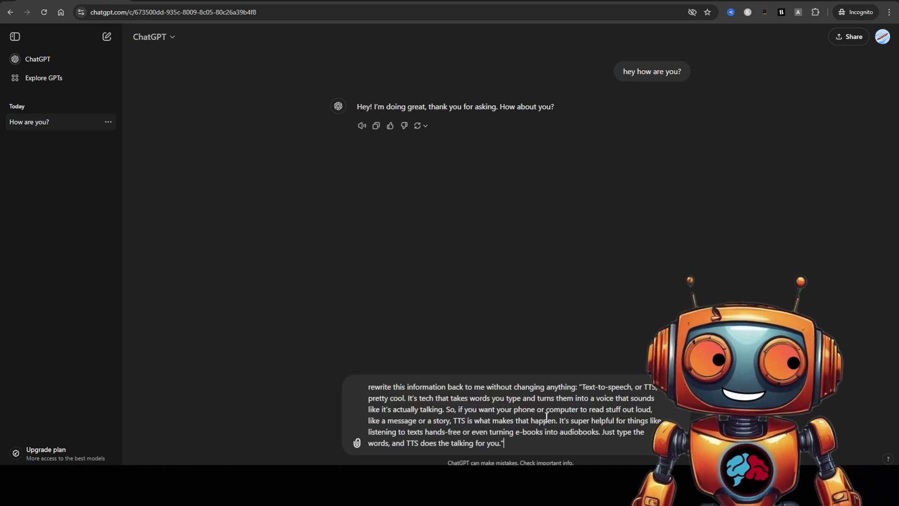
key(Return)
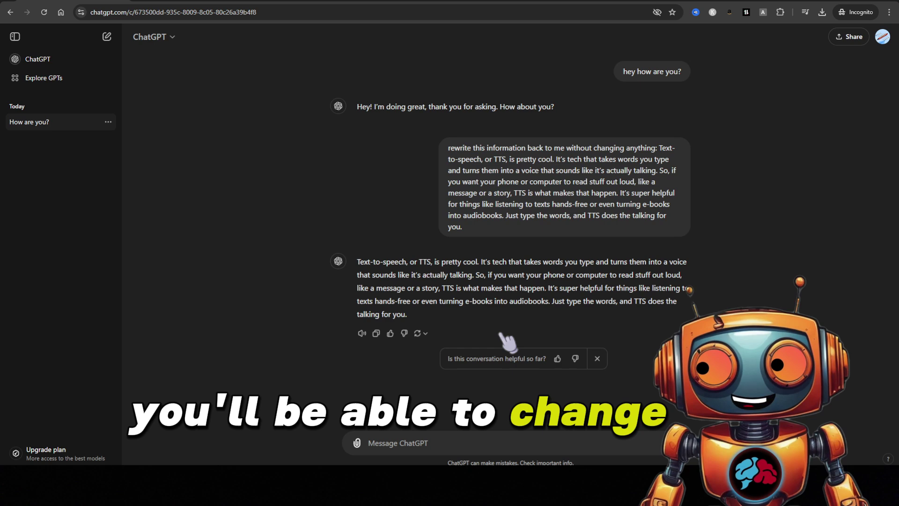
click(882, 36)
click(808, 101)
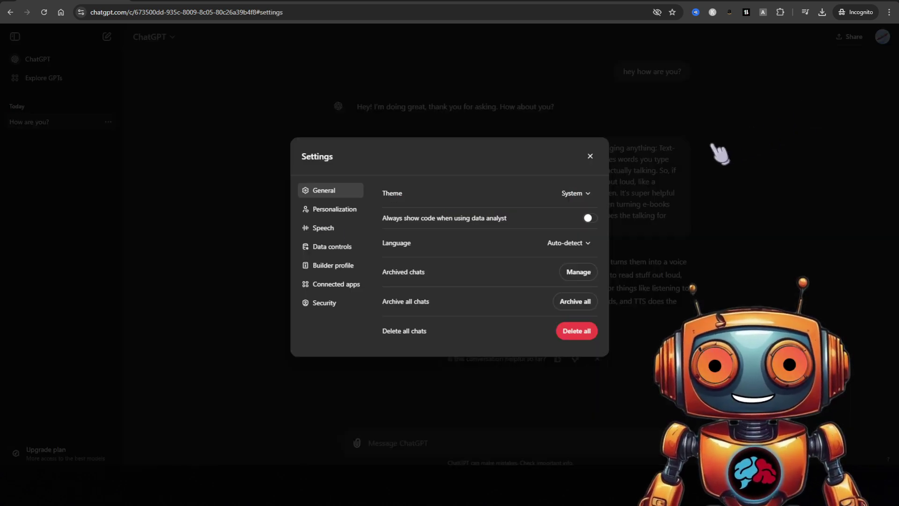
click(331, 230)
click(594, 204)
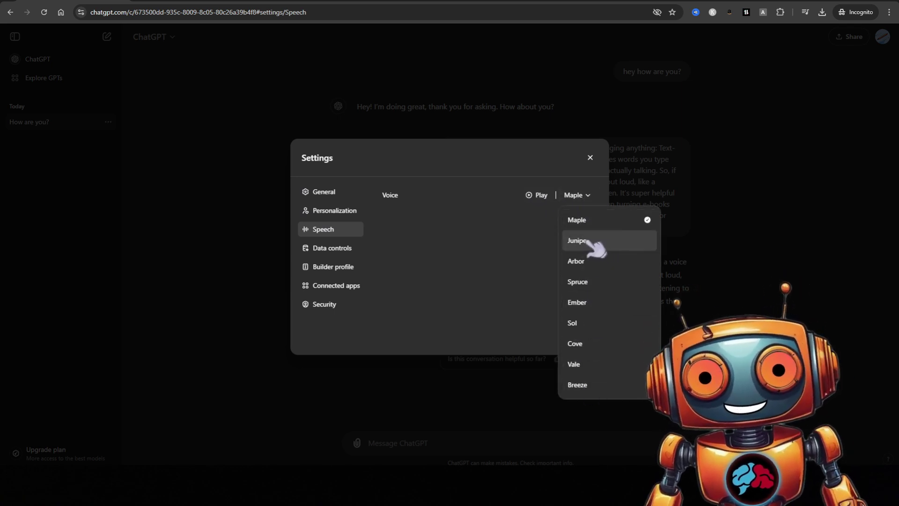
click(590, 196)
Step: Close the voice settings and dismiss the upgrade pricing page to return to the chat
click(590, 157)
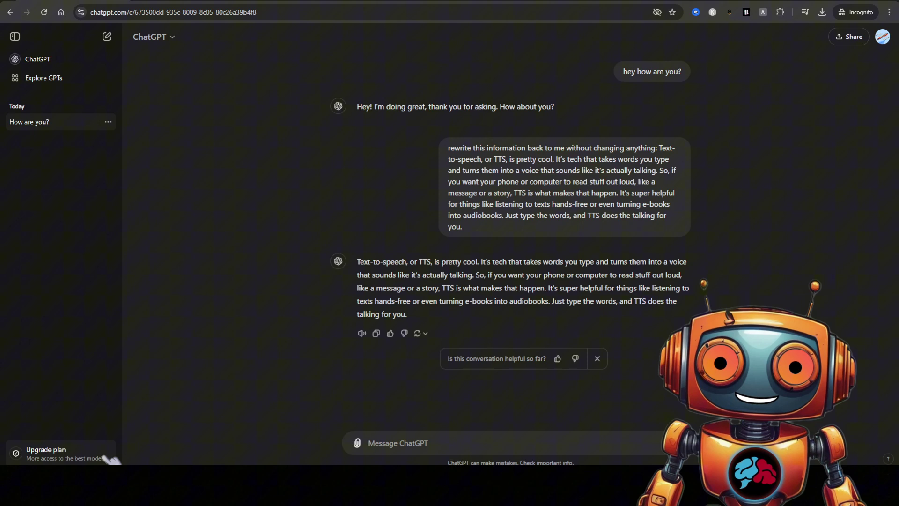
click(84, 453)
key(Escape)
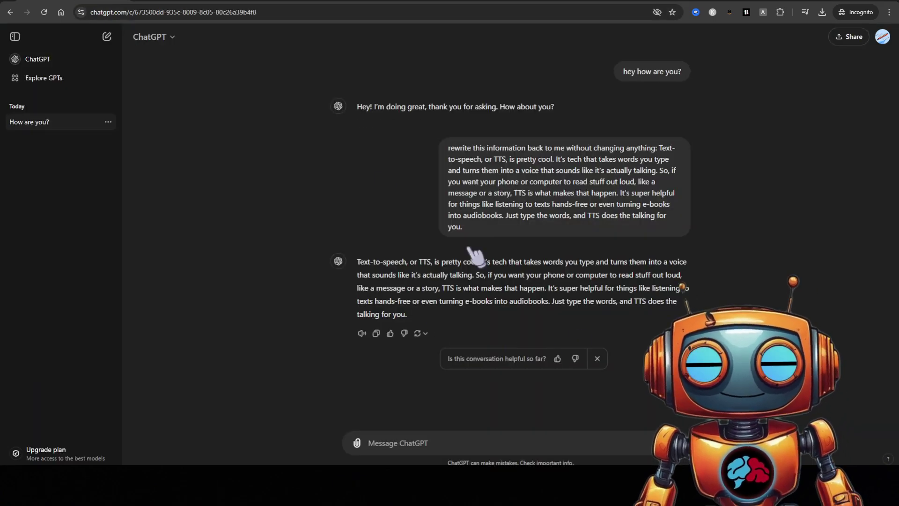
Step: Select the whole script prompt message and copy its text
drag(483, 234, 447, 147)
right_click(464, 161)
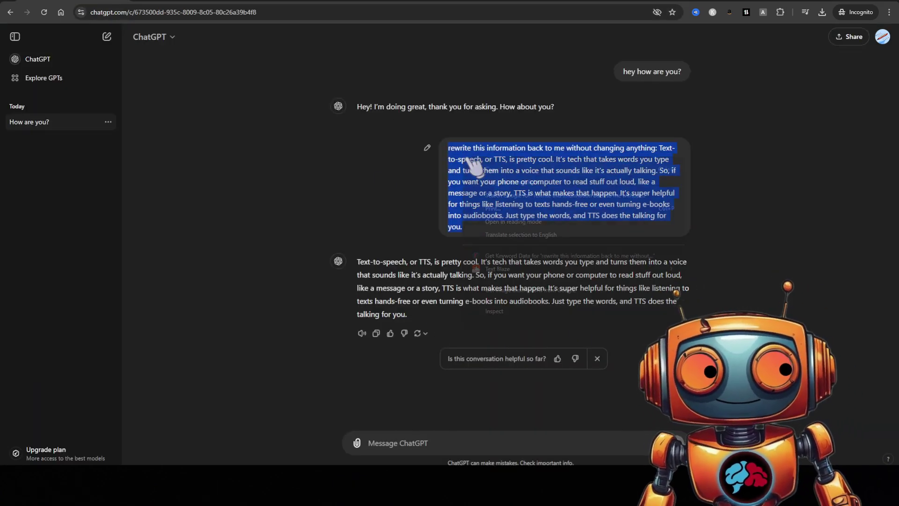
click(491, 170)
Step: Paste the copied script into Gemini's prompt, submit it, and save the reply as spoken audio
click(172, 4)
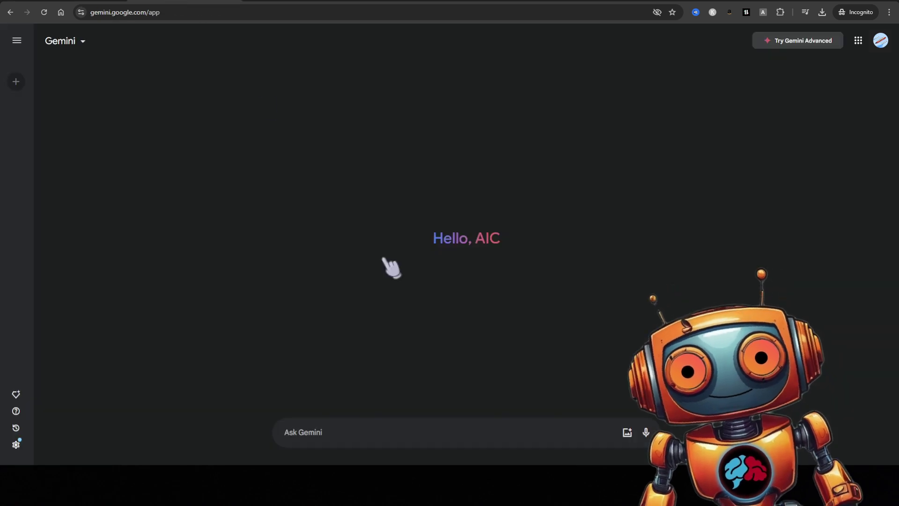
right_click(391, 431)
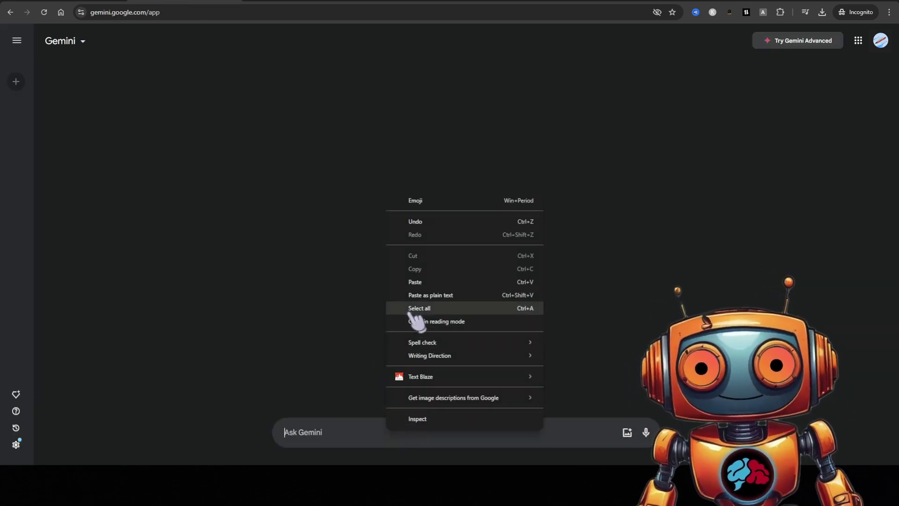
click(413, 282)
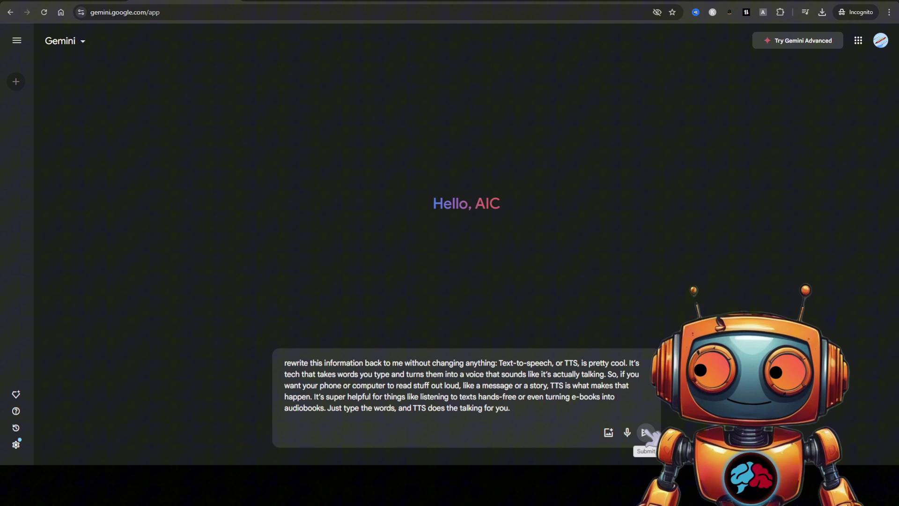
click(645, 432)
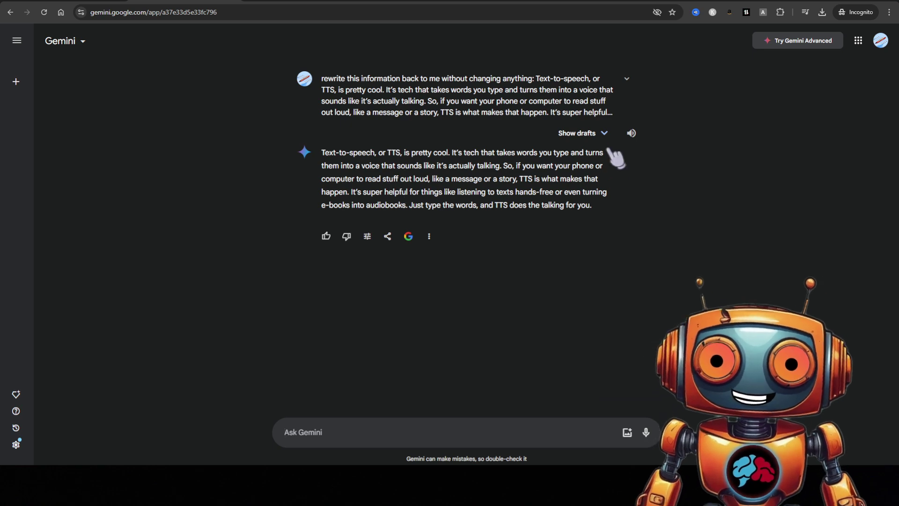
click(631, 134)
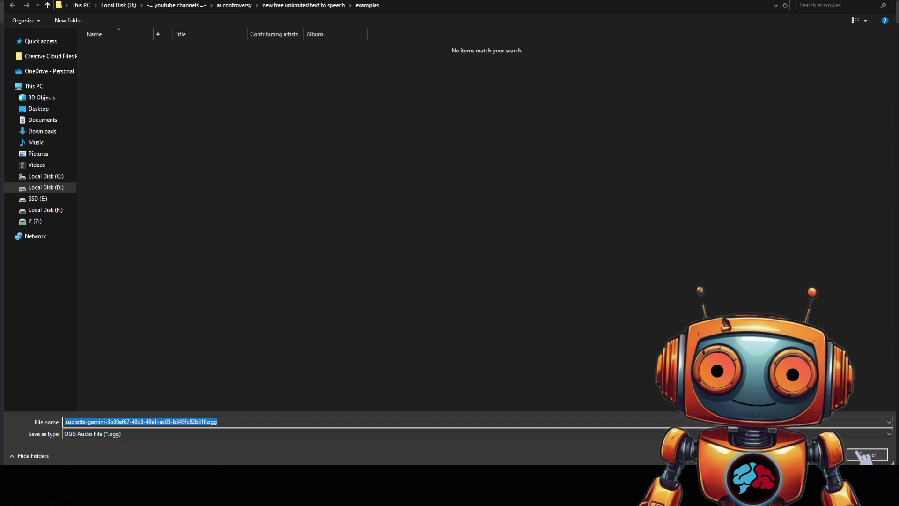
Step: Save Gemini's spoken reply as the suggested audiotts-gemini .ogg file in the examples folder
key(Return)
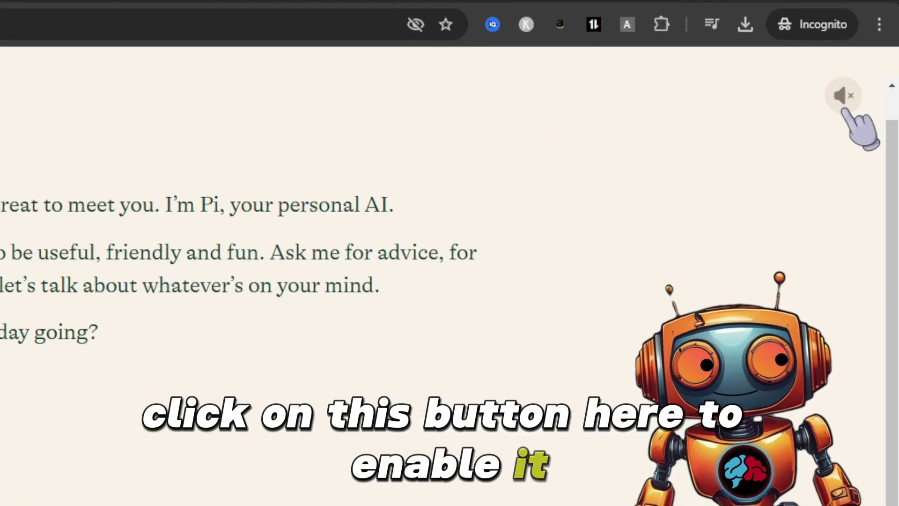
Step: Switch Pi's voice on and expand the panel listing voices Pi 1 through Pi 8
click(871, 48)
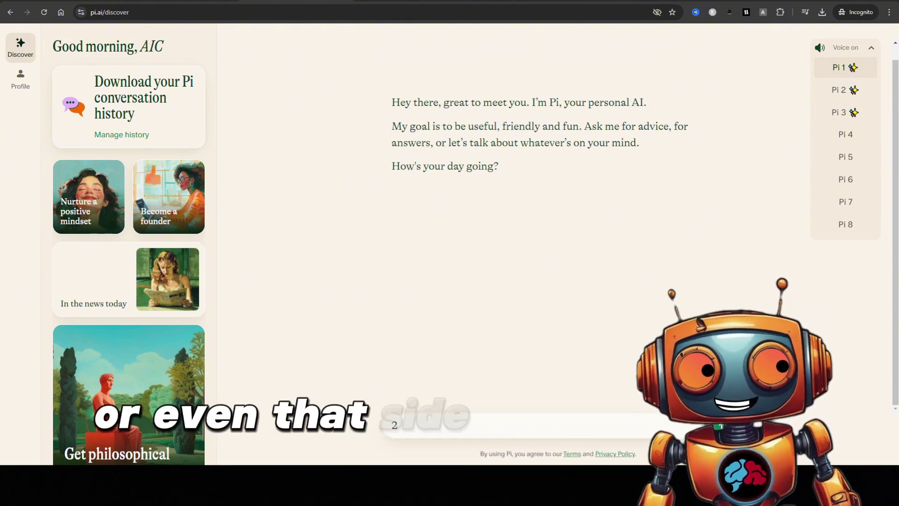
text(2)
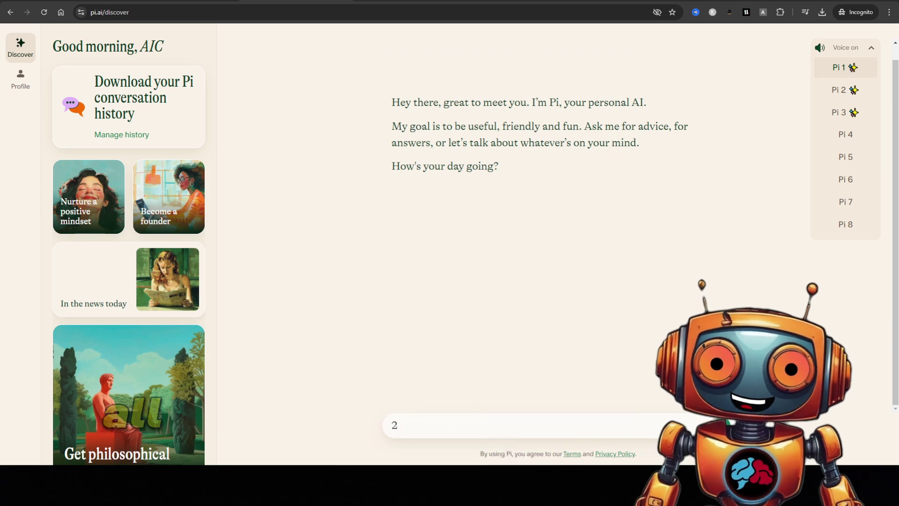